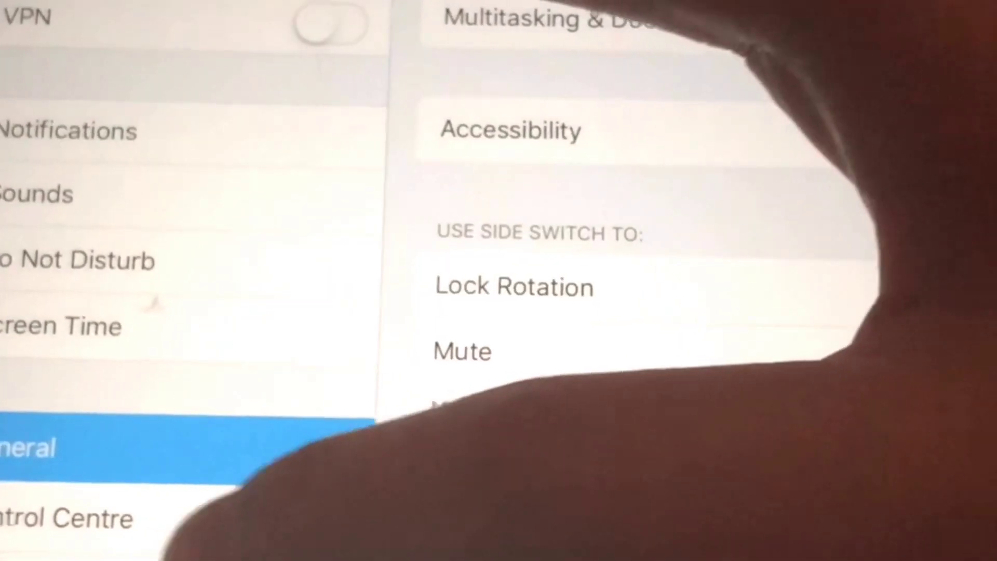
Step: Go to the Control Centre customization page from the Settings sidebar
click(94, 516)
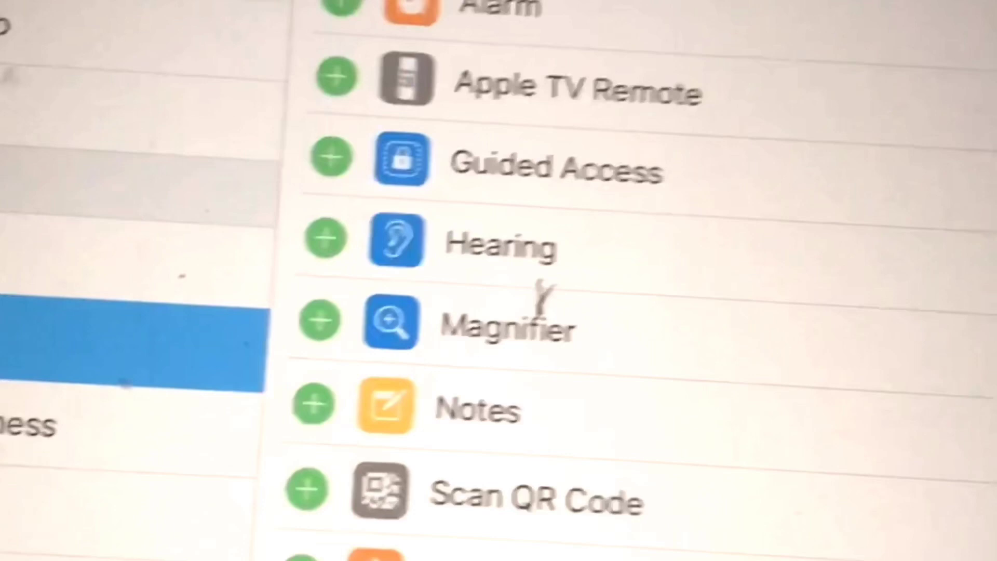
key(super)
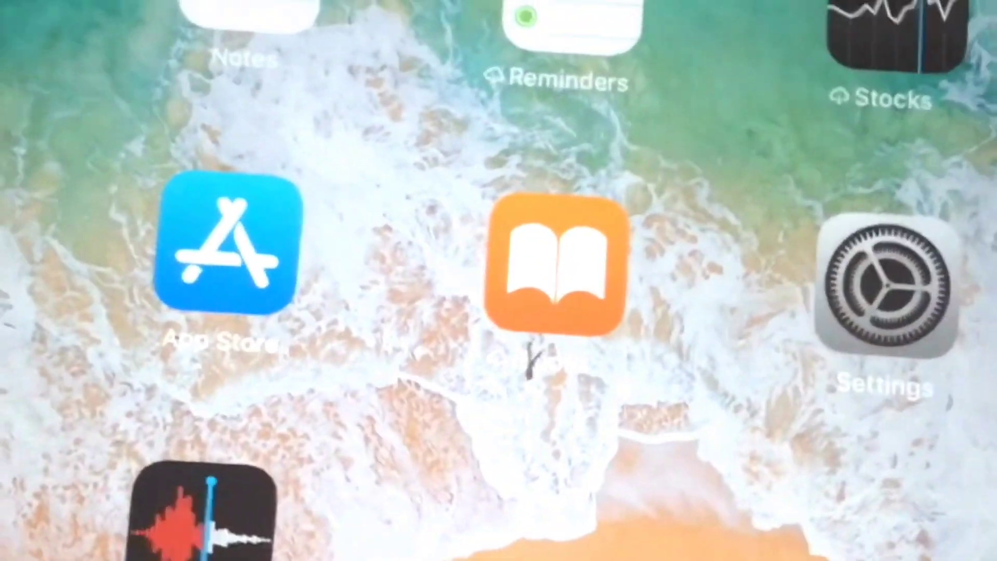